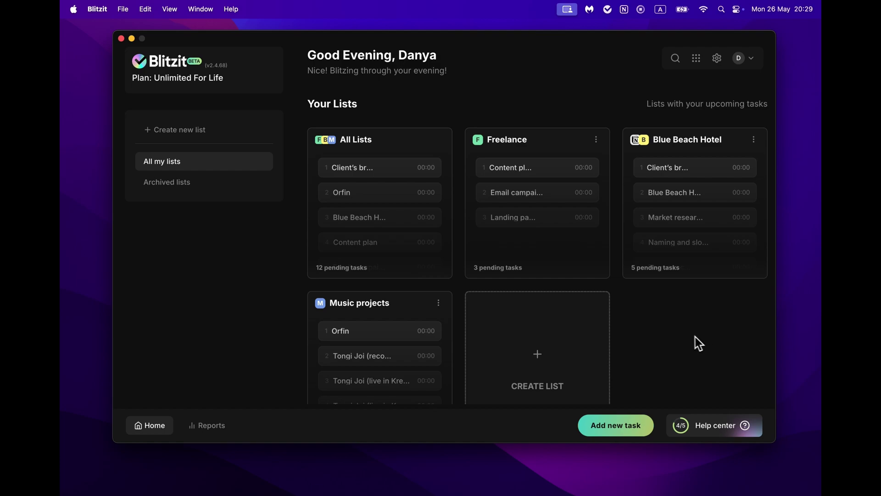
scroll(658, 328, "down", 1)
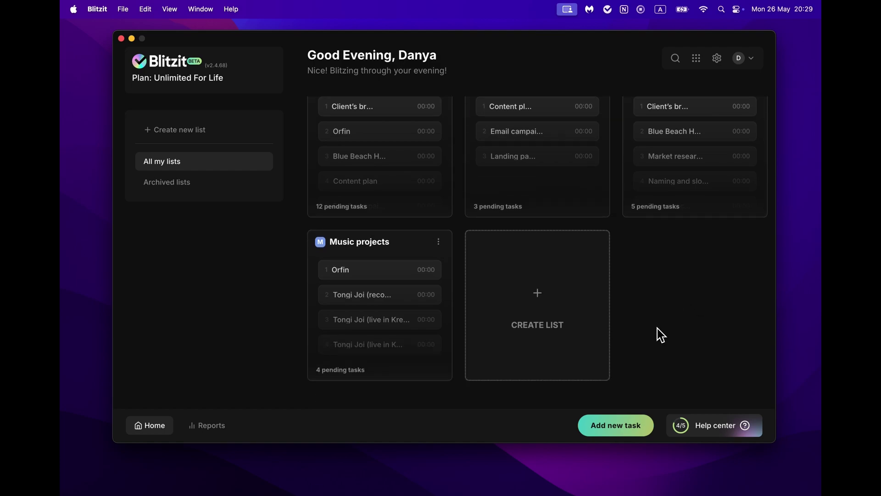
Step: Create a new list titled 'Tutorials' with the green color
left_click(543, 297)
left_click(436, 284)
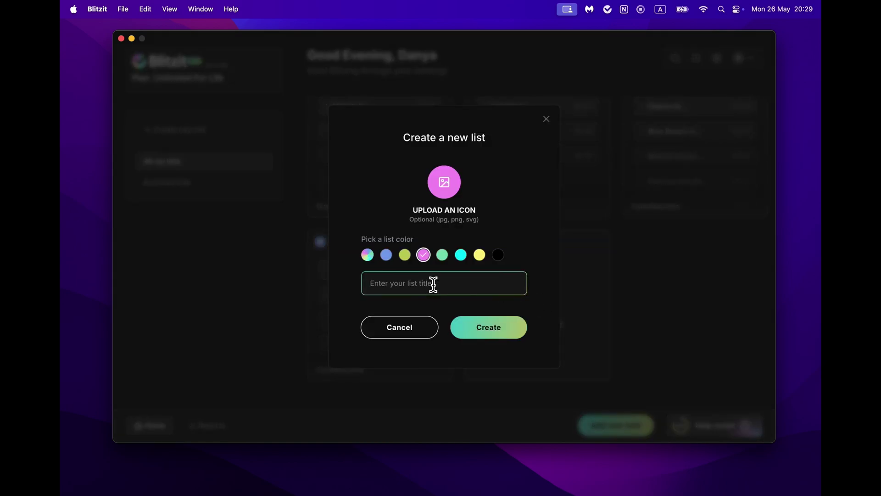
type("Tutorials")
left_click(442, 254)
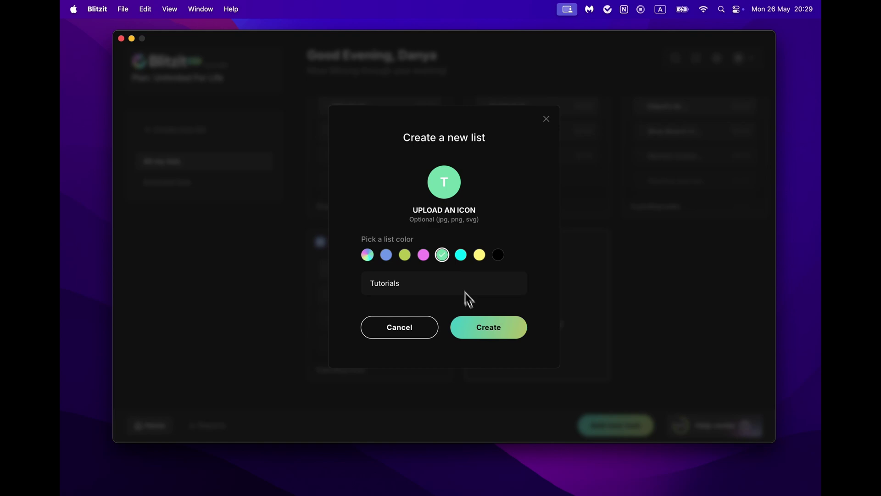
left_click(484, 331)
mouse_move(537, 307)
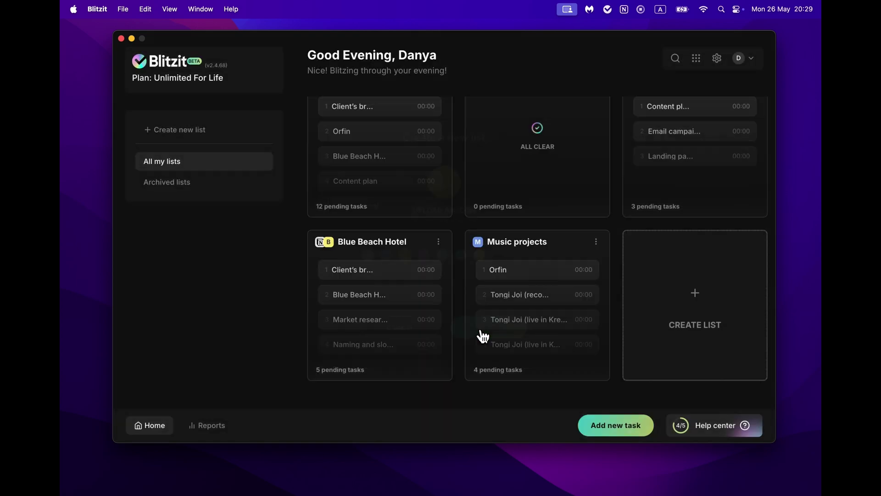
scroll(551, 207, "up", 3)
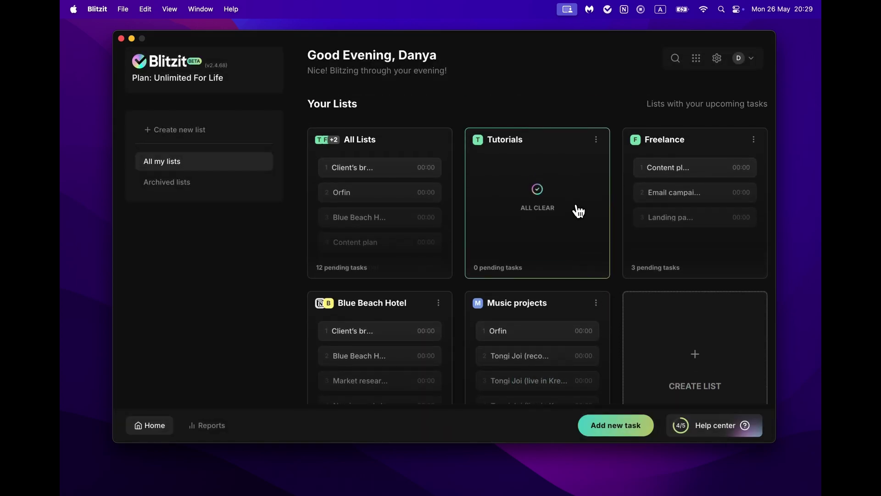
left_click(597, 140)
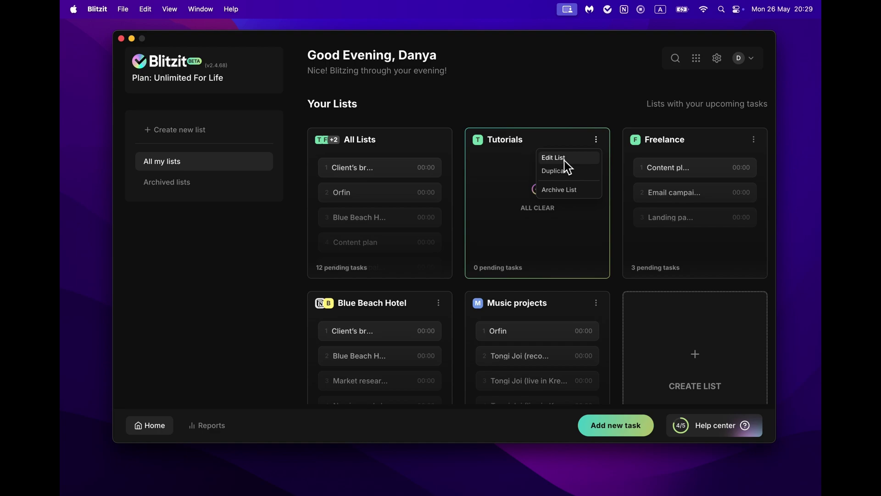
Step: Dismiss the Tutorials card's options menu and open the Tutorials board
left_click(546, 107)
left_click(532, 233)
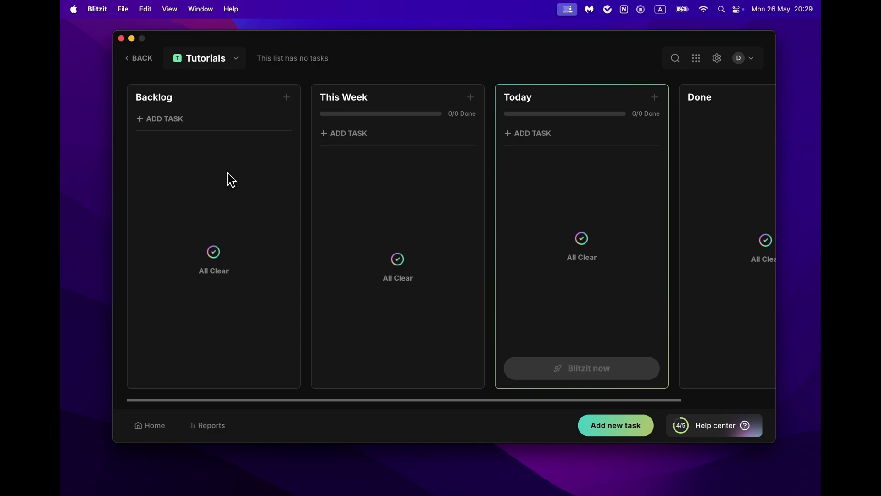
left_click(206, 58)
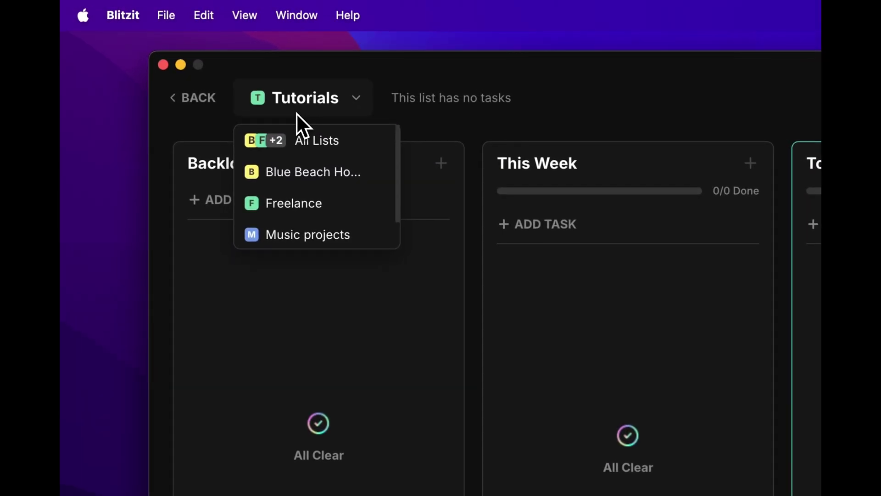
left_click(328, 145)
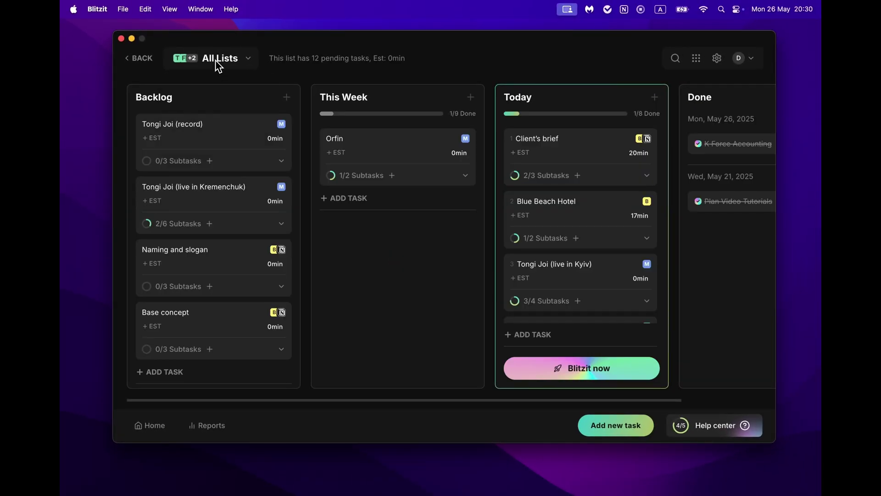
left_click(216, 64)
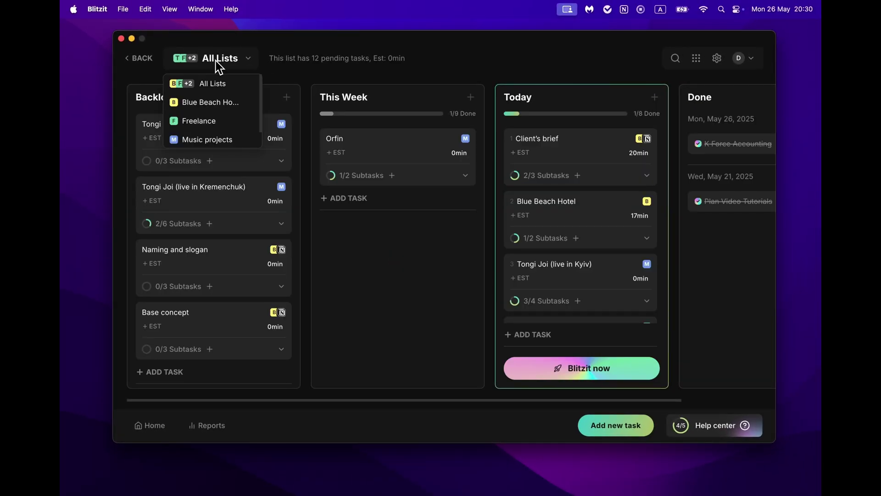
left_click(232, 129)
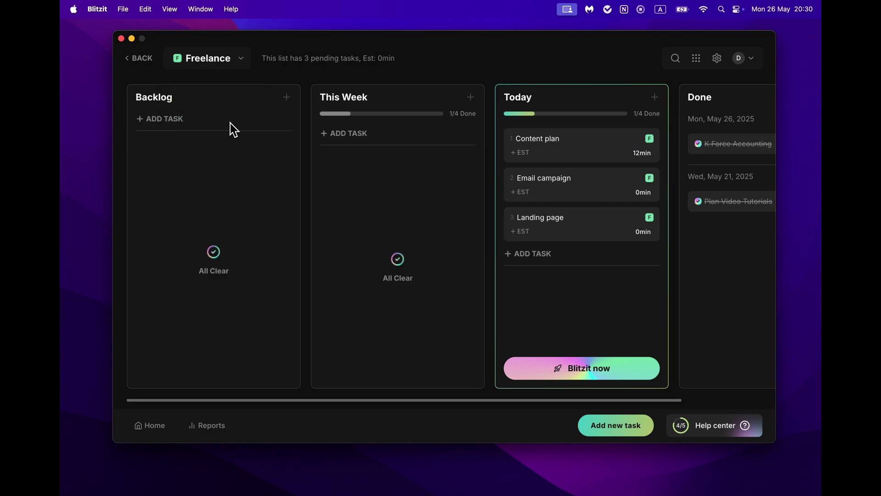
left_click(222, 64)
scroll(220, 83, "down", 1)
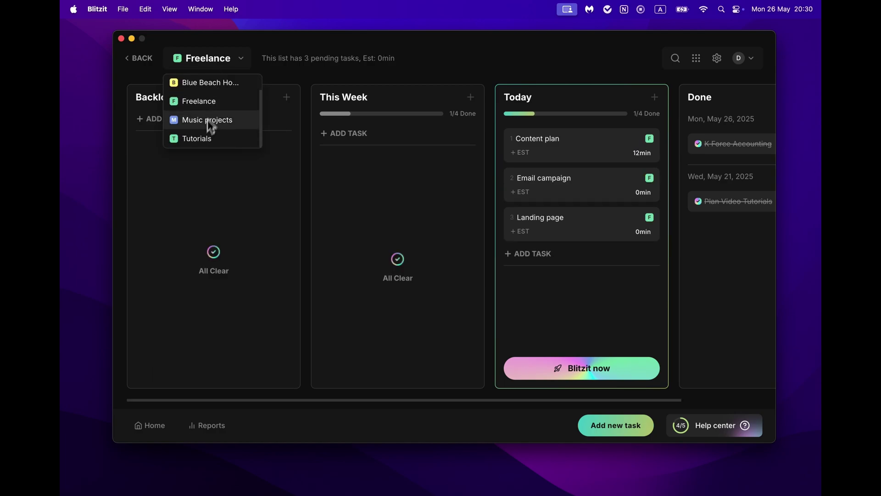
left_click(197, 138)
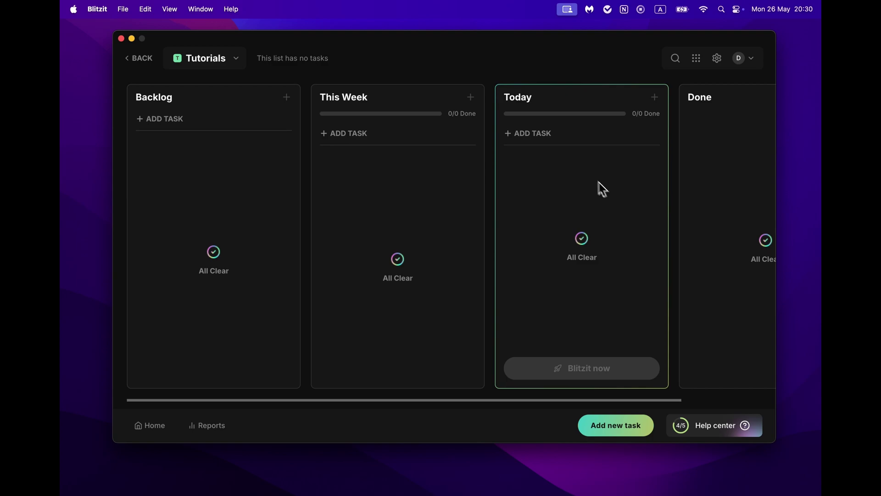
Step: Add 'Video' and then 'Record voice' as tasks in the Today column
left_click(535, 133)
type("Video")
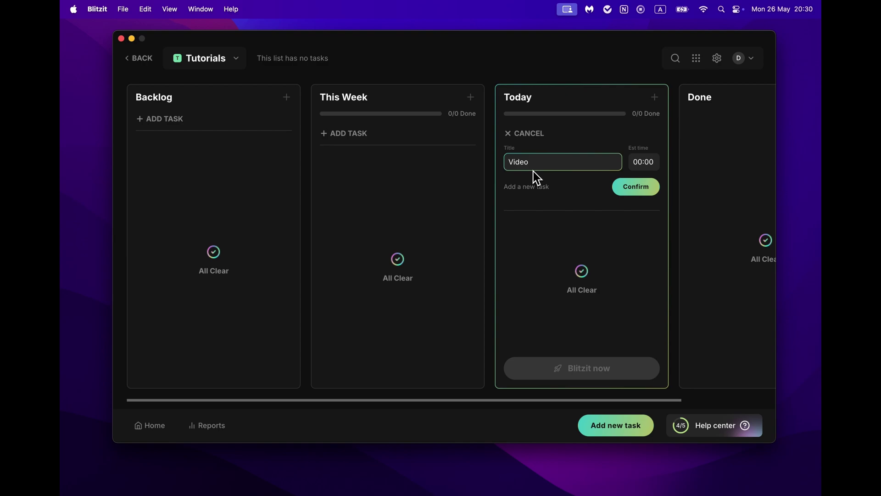
key("Return")
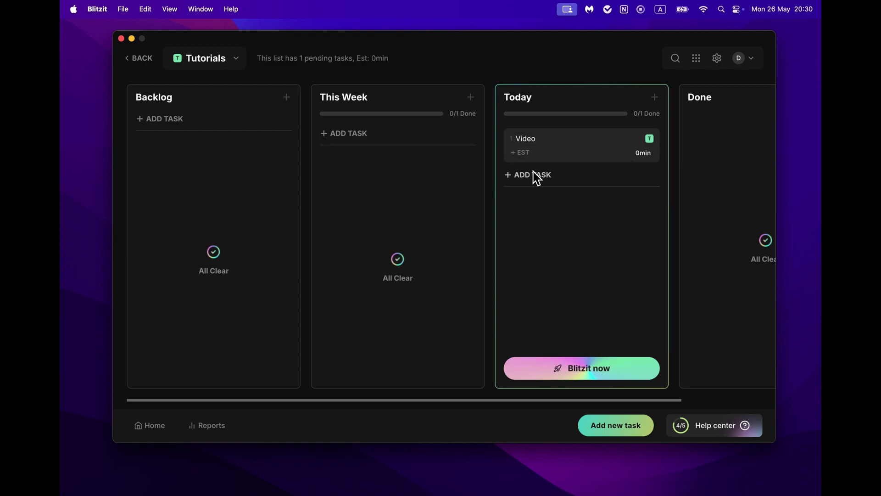
left_click(532, 175)
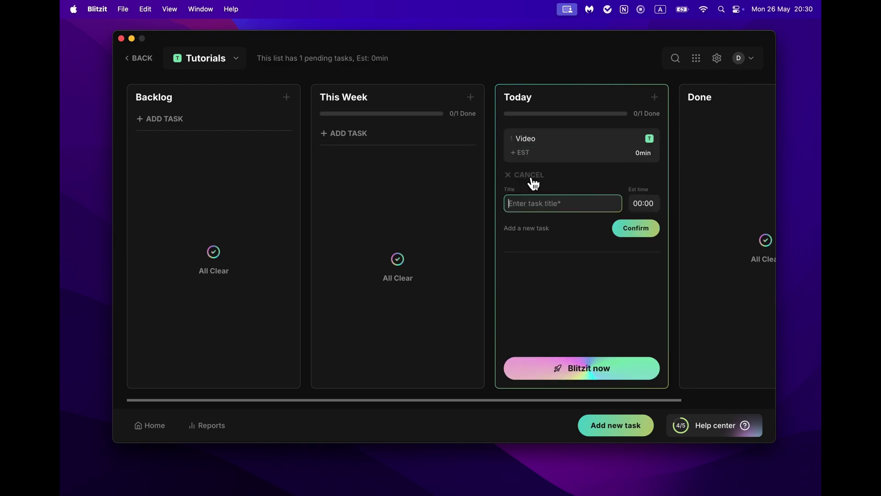
type("Rec")
type("ord voice")
key("Return")
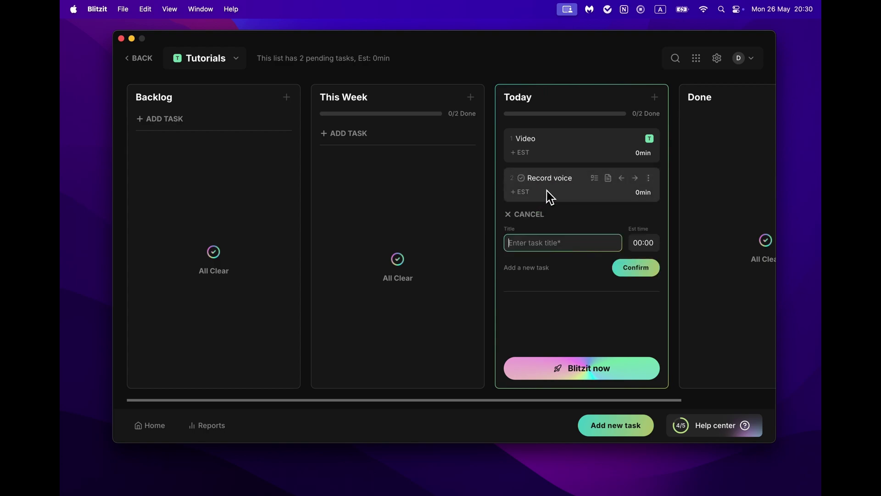
Step: Move Record voice through This Week and back into Today, above Video
left_click_drag(550, 178, 565, 137)
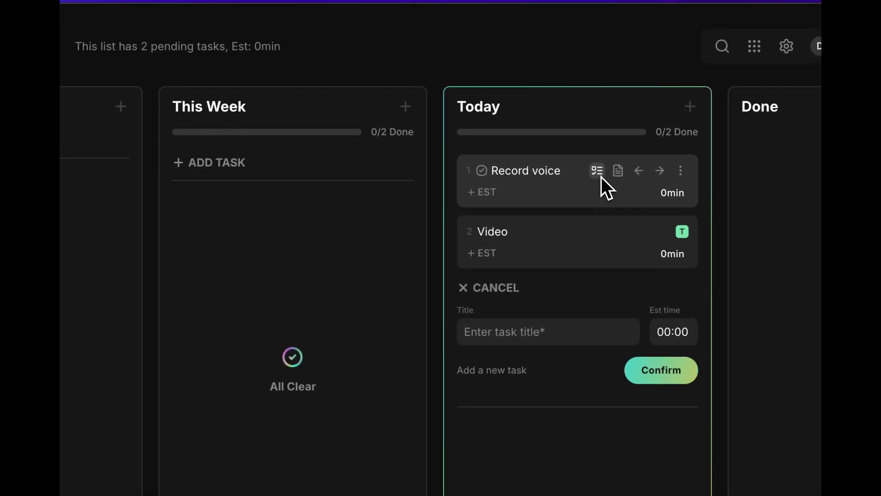
left_click(640, 171)
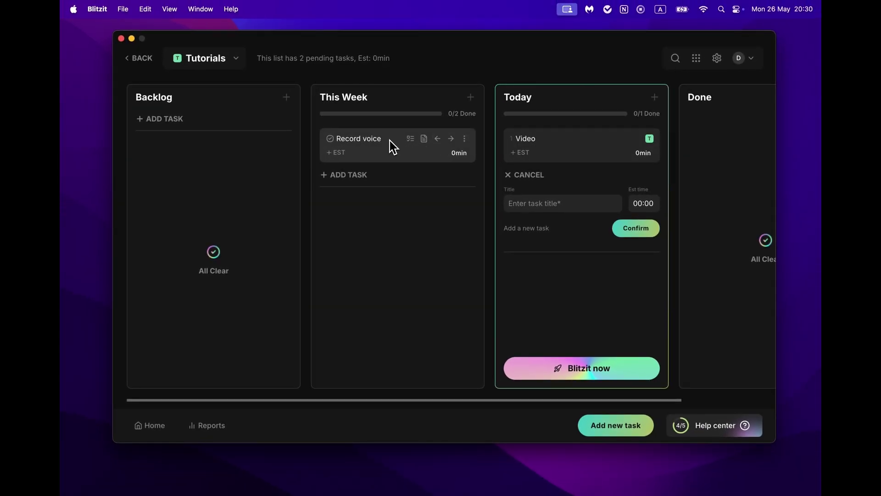
left_click_drag(390, 145, 571, 143)
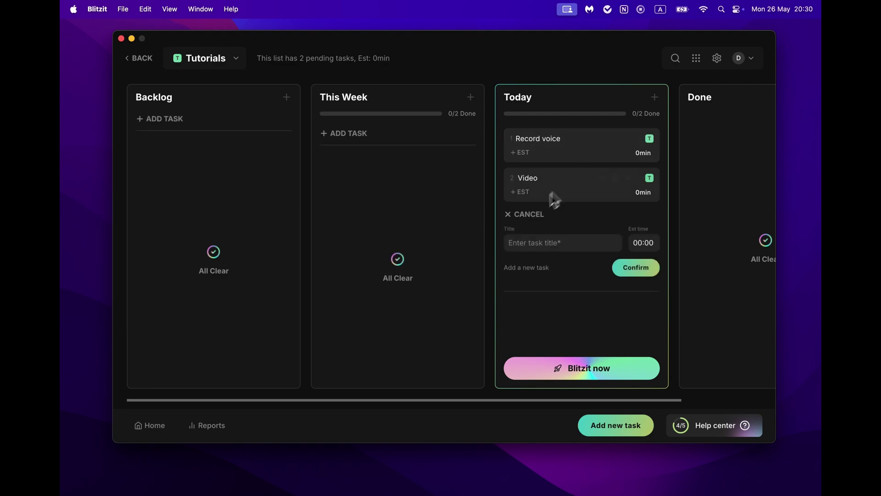
left_click(528, 214)
mouse_move(582, 145)
left_click(648, 138)
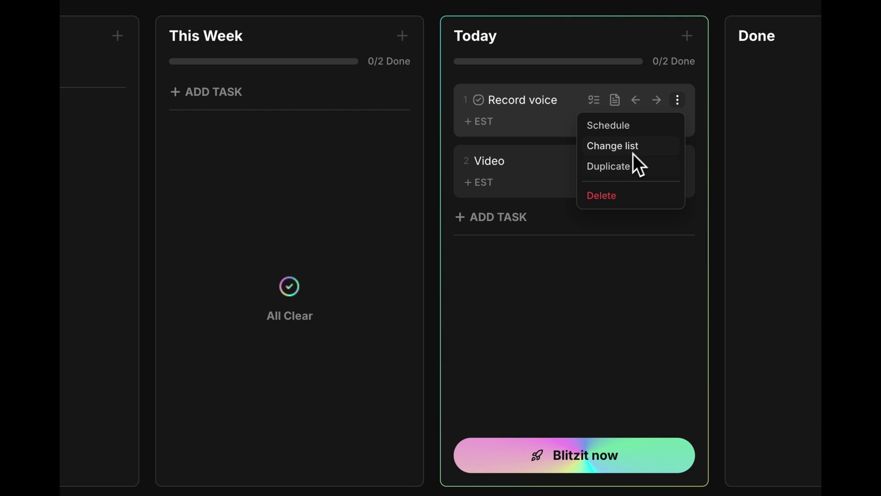
Step: Give Record voice an 8hr 45min estimate and dismiss the extra add-task form
left_click(611, 198)
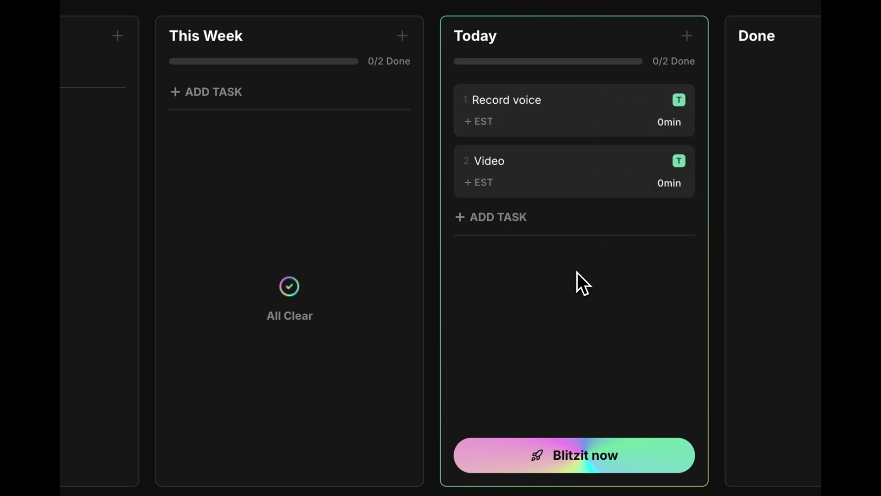
left_click(483, 122)
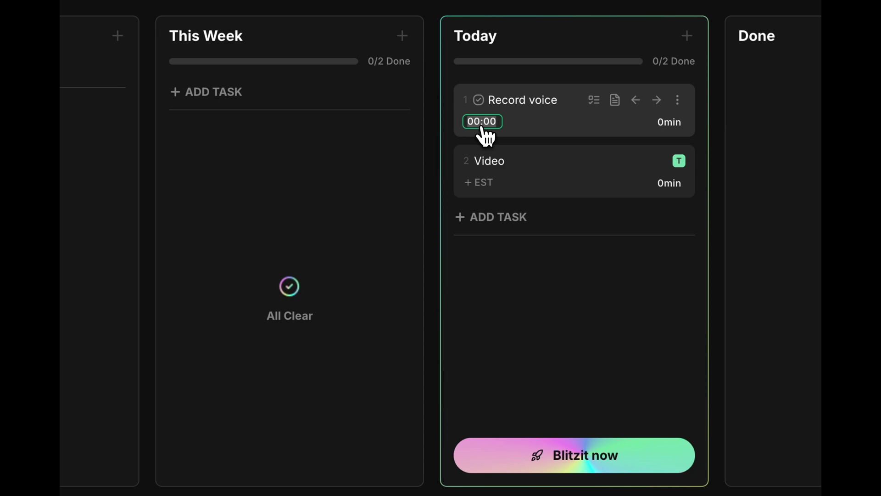
type("0845")
key("Return")
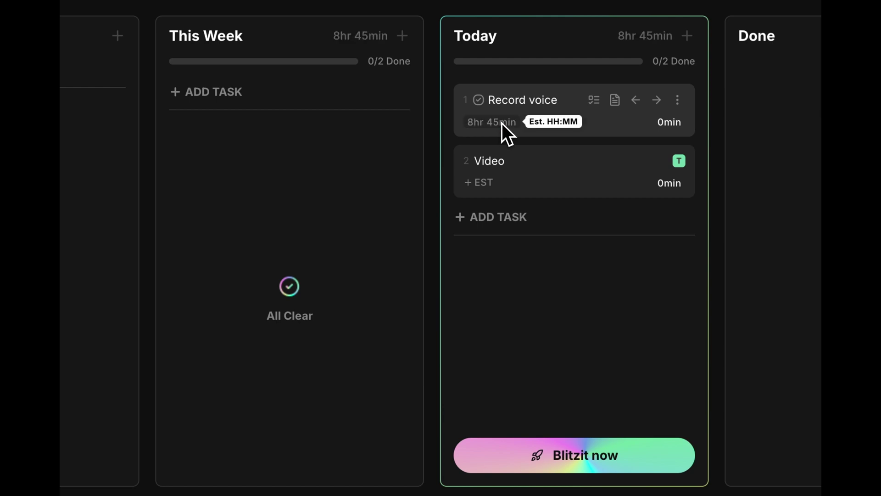
left_click(509, 217)
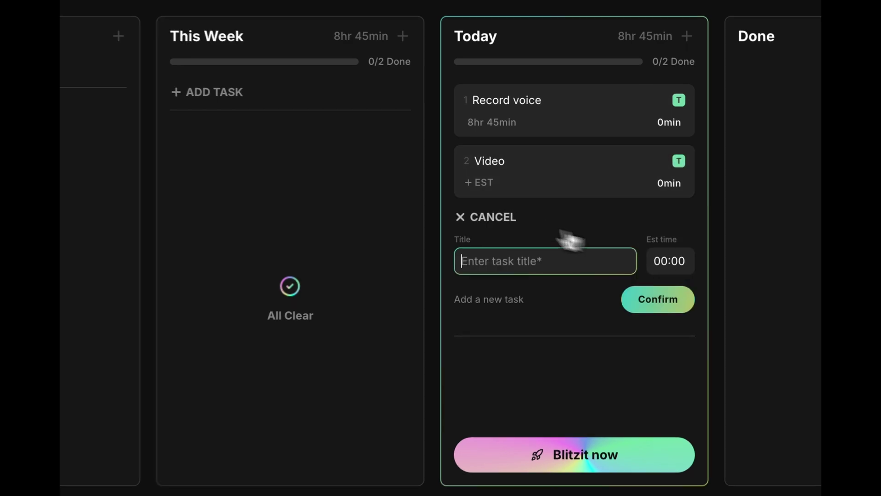
left_click(530, 215)
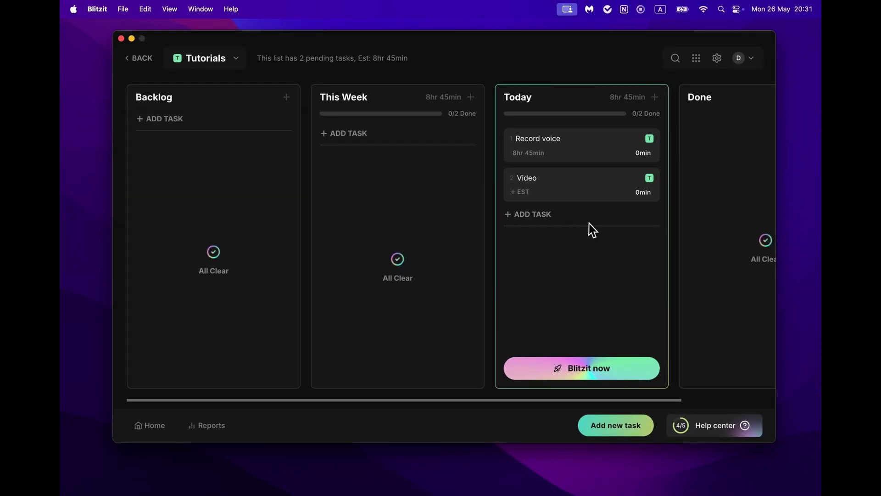
Step: Start the Blitz session, resume Record voice, and log 5hr 35min taken on Video
left_click(562, 367)
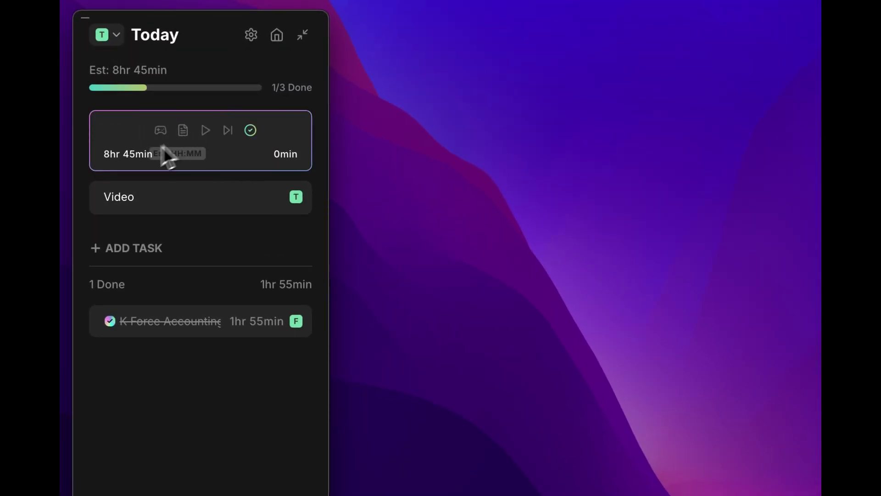
left_click(123, 156)
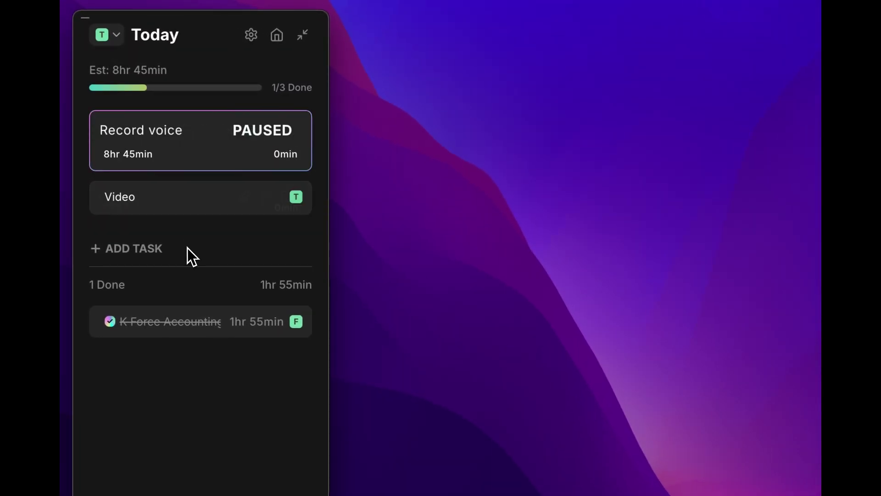
mouse_move(205, 130)
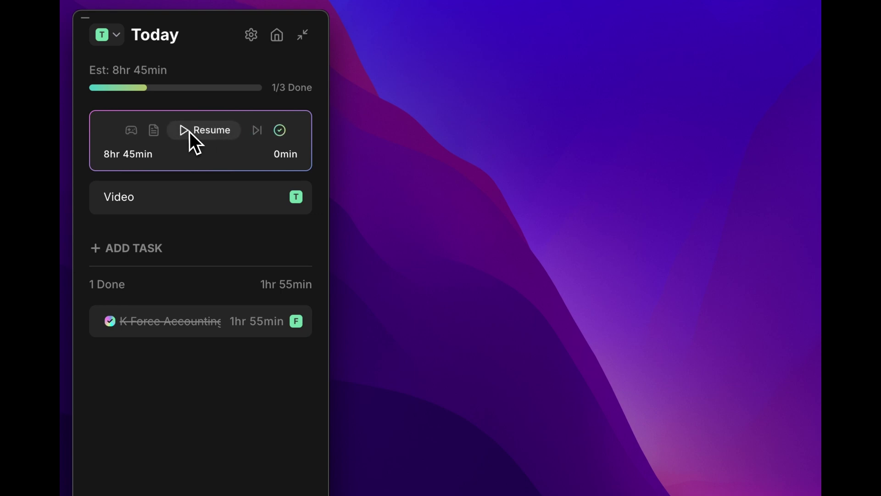
left_click(189, 131)
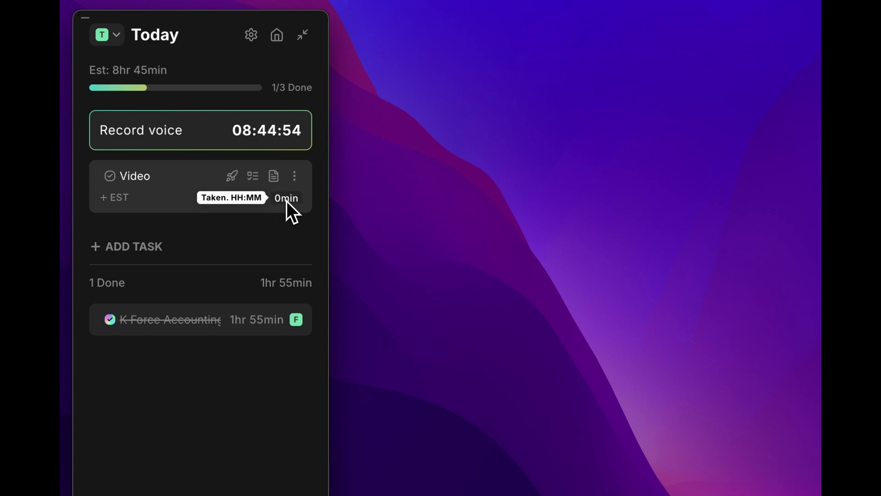
left_click(287, 198)
type("05:3")
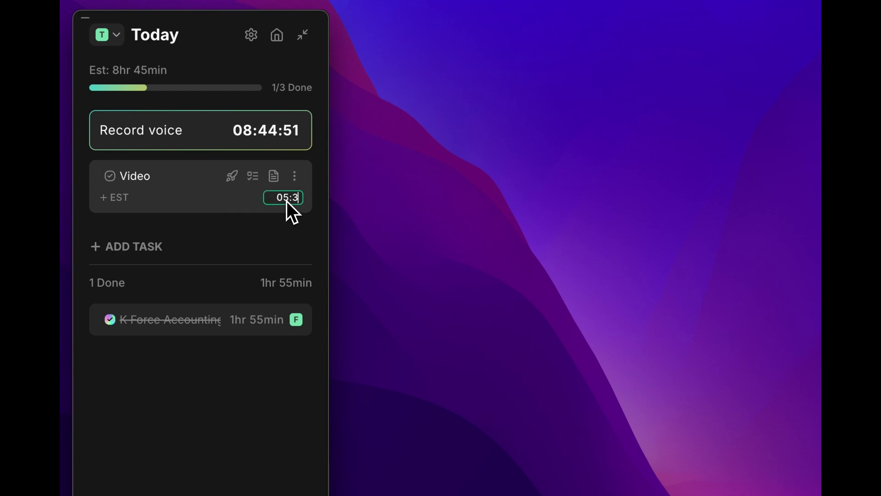
type("5")
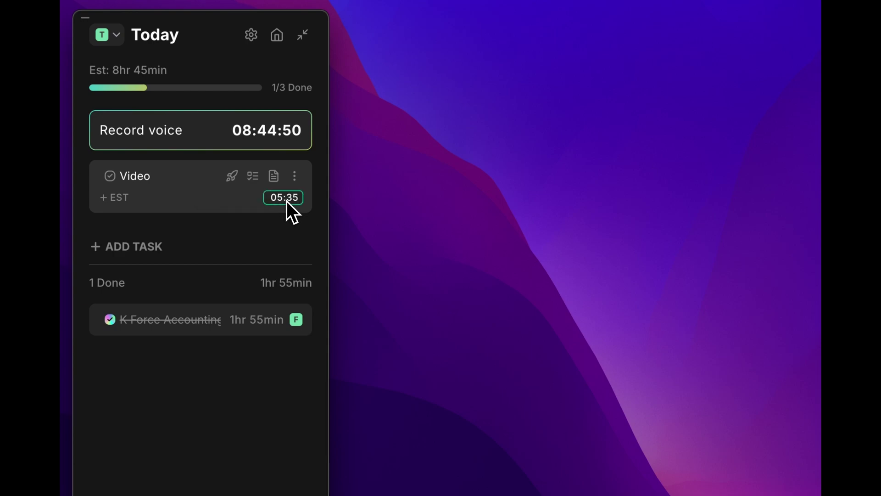
key("Return")
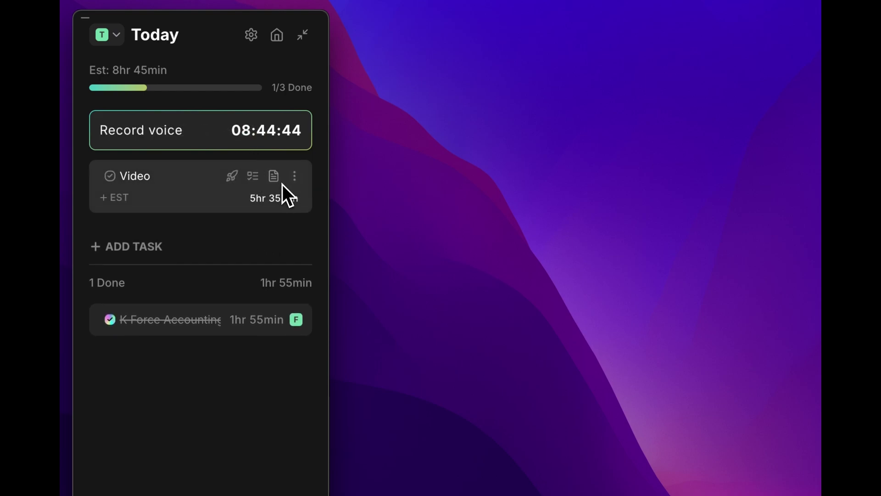
mouse_move(200, 130)
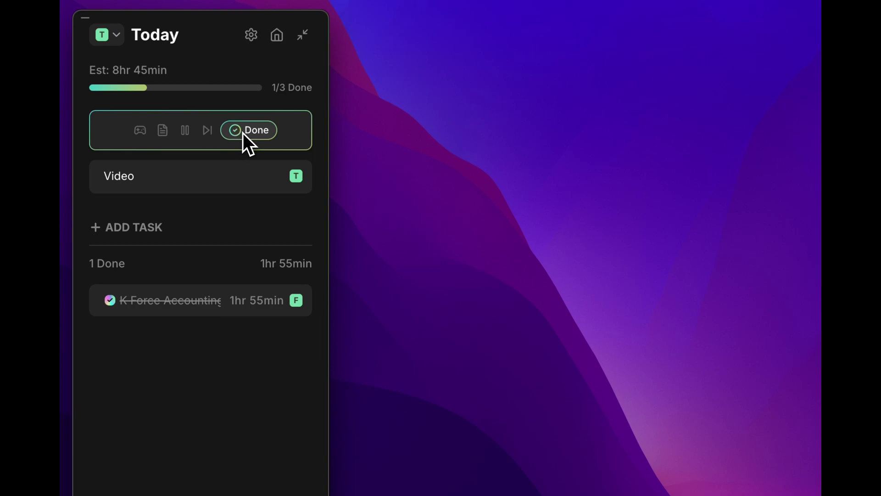
Step: Mark the running Record voice task as done in the Blitz panel
left_click(243, 133)
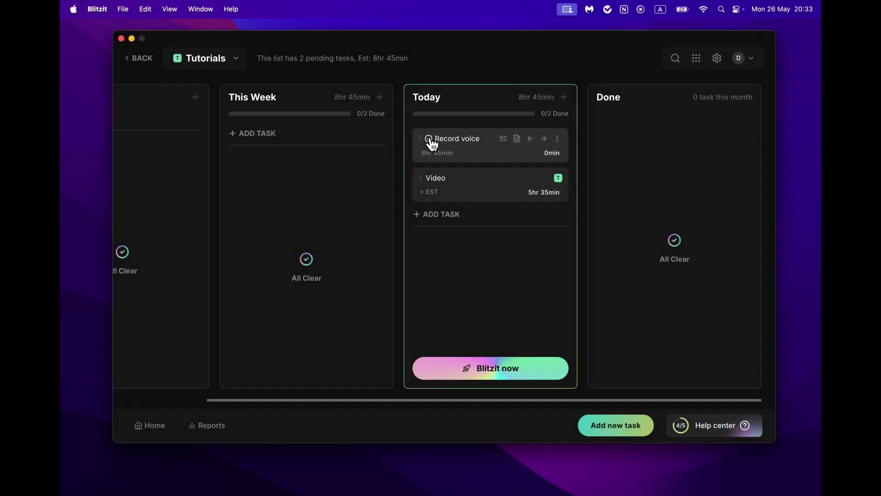
left_click(428, 140)
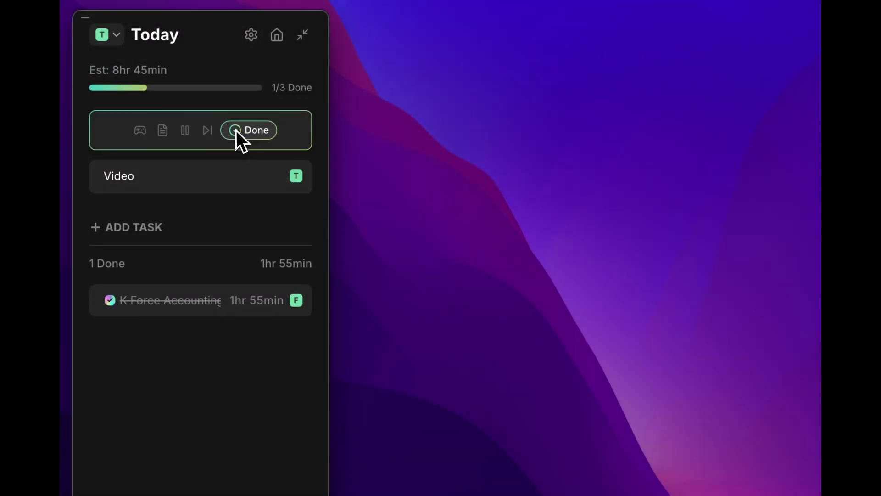
left_click(243, 133)
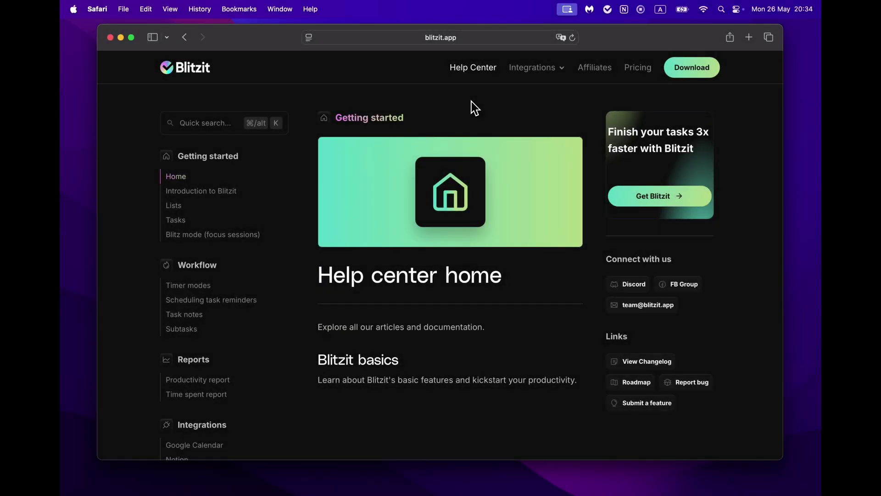
scroll(471, 101, "down", 2)
scroll(471, 102, "up", 1)
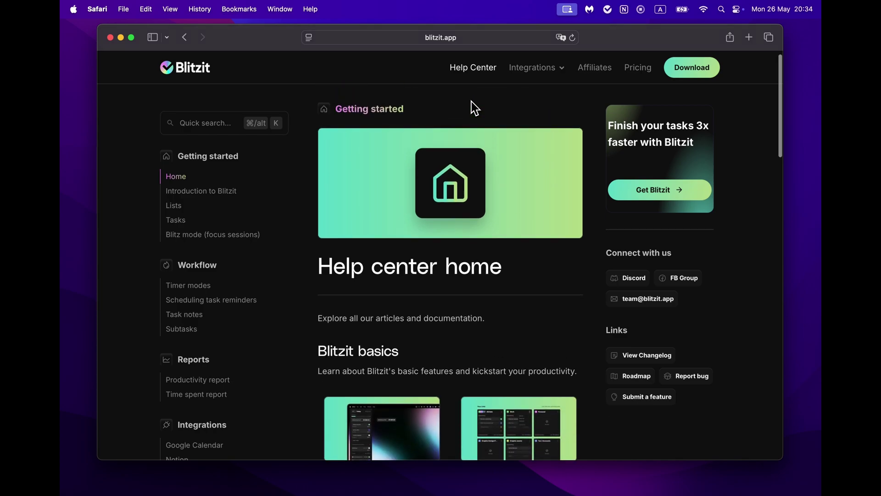
scroll(496, 207, "down", 4)
scroll(509, 213, "down", 3)
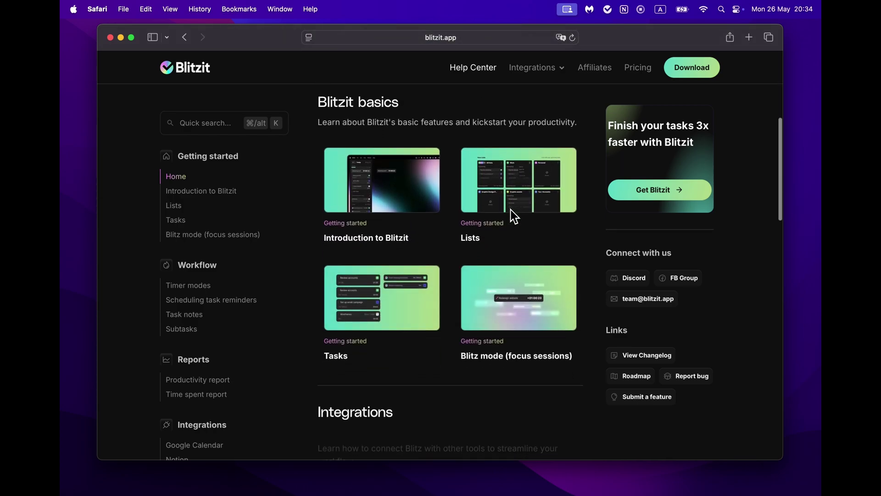
Step: Open the Discord invite for the Blitzit Productivity Community under Connect with us
left_click(626, 281)
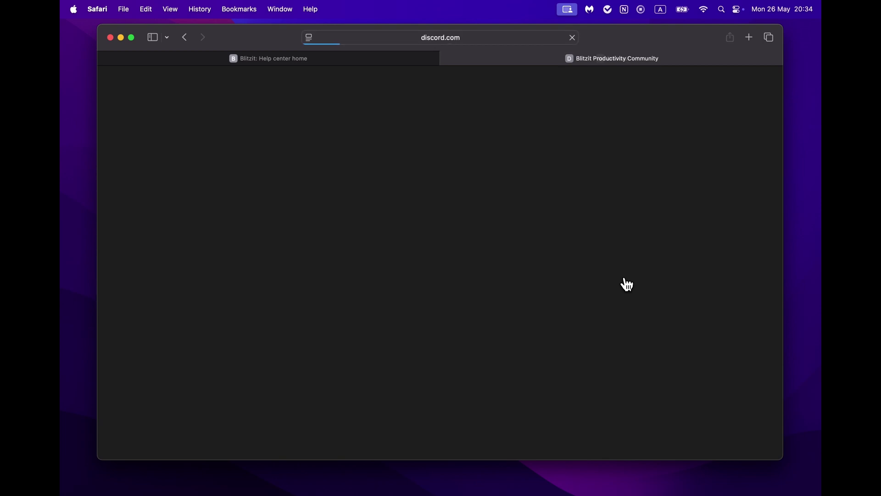